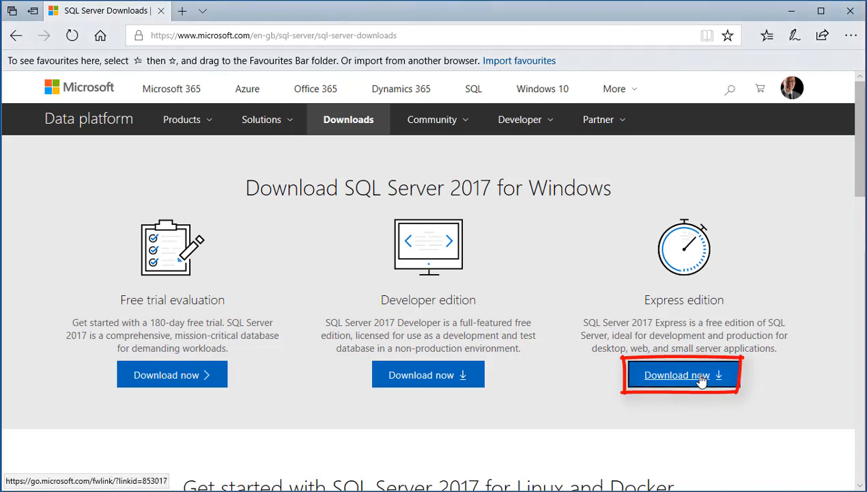
Step: Download and run the SQL Server 2017 Express edition installer, complete a Basic installation in the default location, and exit the installer
{"action": "left_click", "coordinate": [702, 380]}
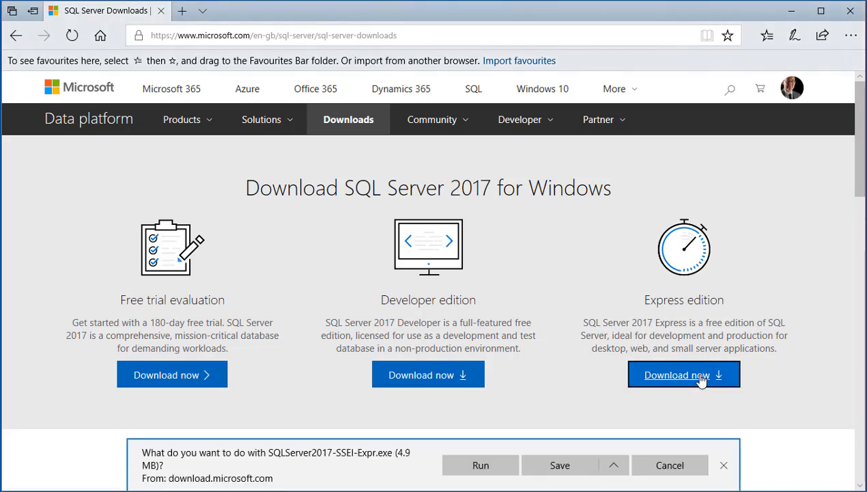
{"action": "left_click", "coordinate": [481, 466]}
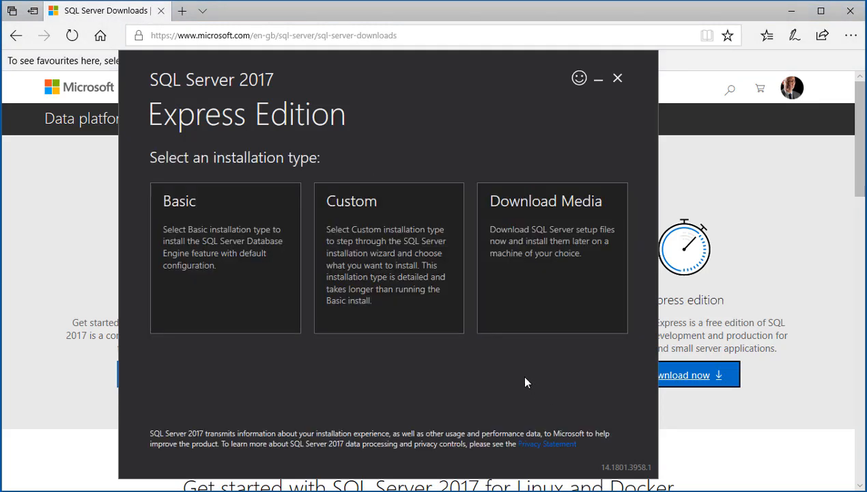
{"action": "left_click", "coordinate": [196, 222]}
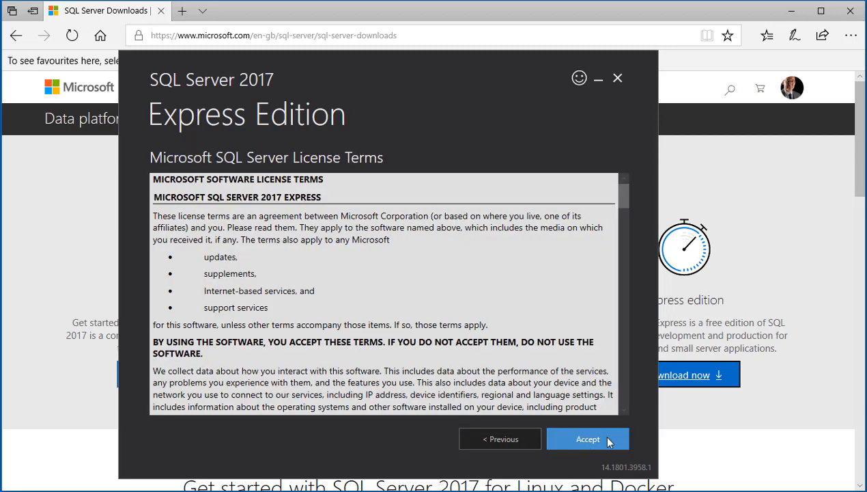
{"action": "left_click", "coordinate": [609, 442]}
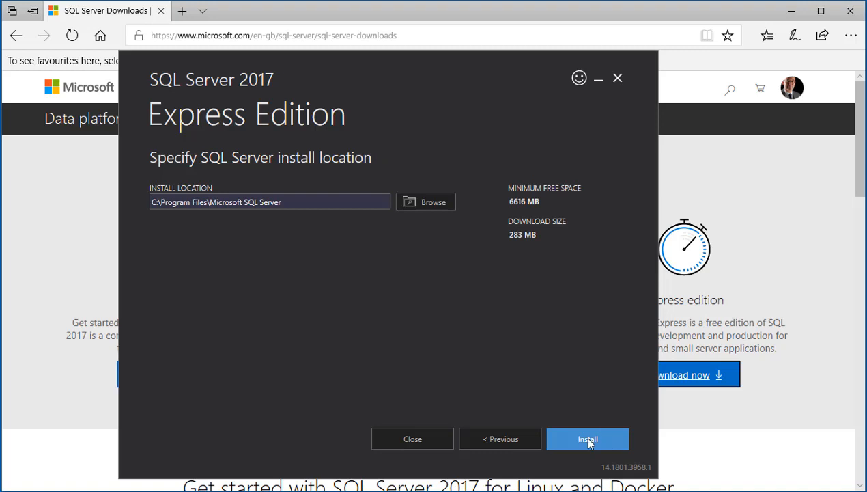
{"action": "left_click", "coordinate": [588, 441]}
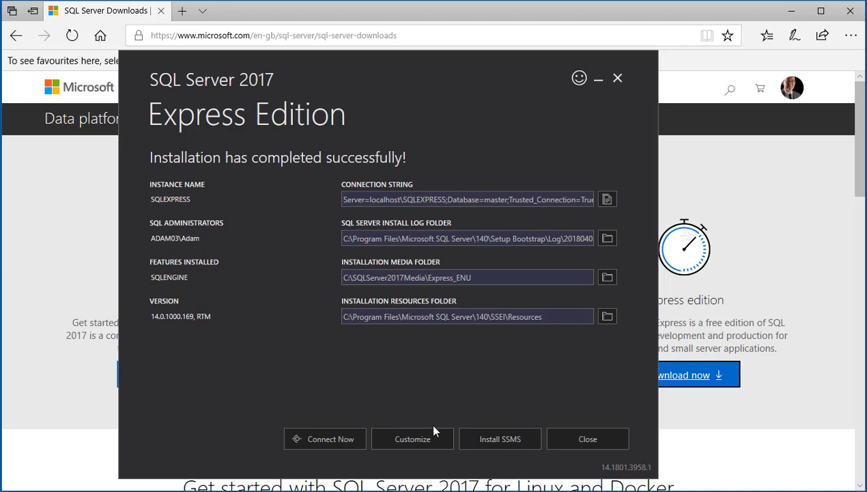
{"action": "left_click", "coordinate": [586, 443]}
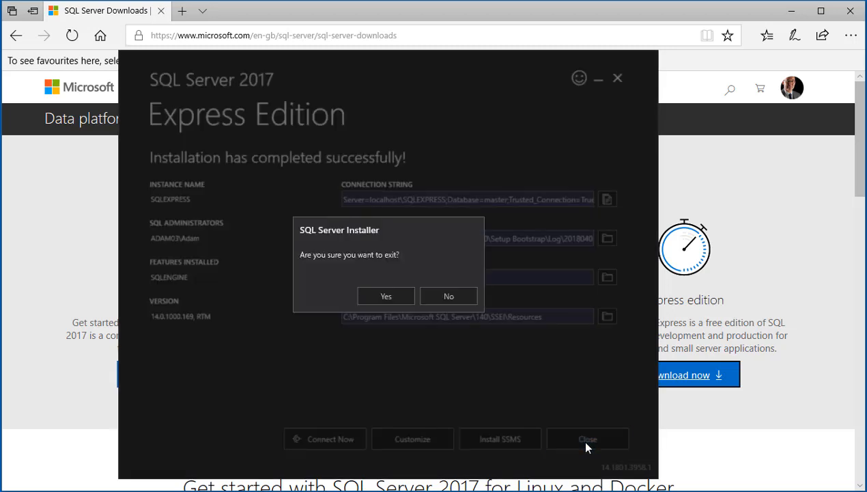
{"action": "left_click", "coordinate": [386, 299]}
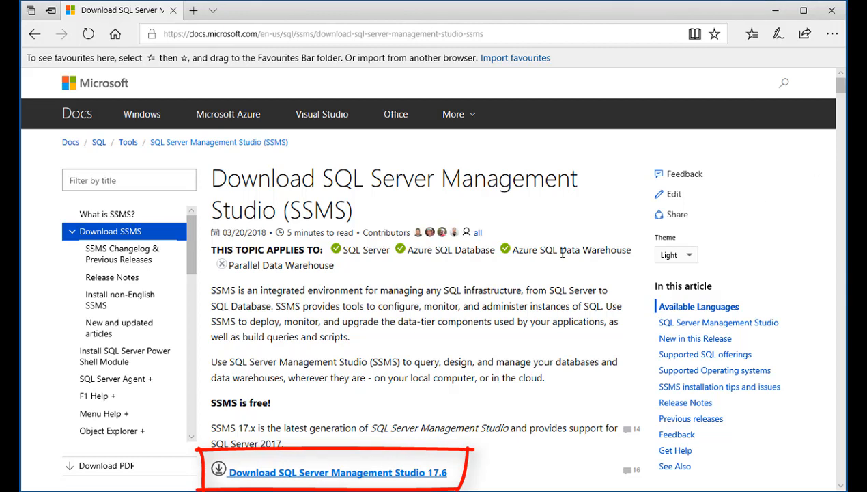
Step: Download SQL Server Management Studio 17.6, run its setup to install it, and close the installer
{"action": "left_click", "coordinate": [431, 472]}
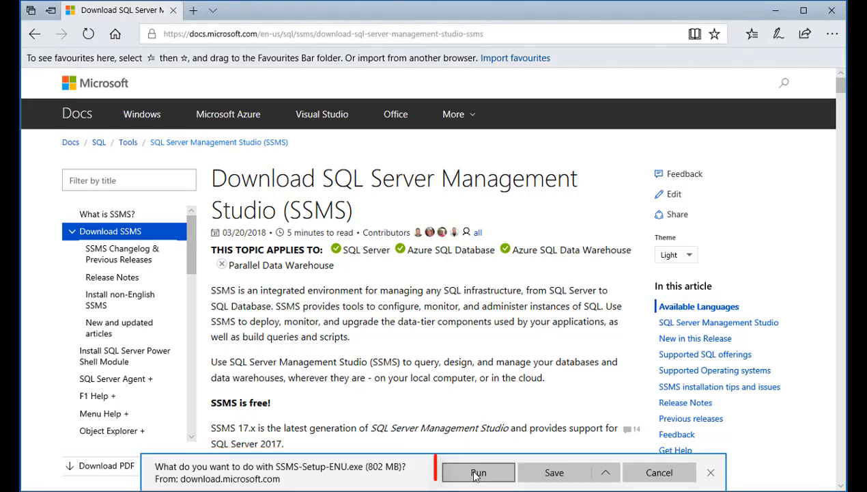
{"action": "left_click", "coordinate": [492, 476]}
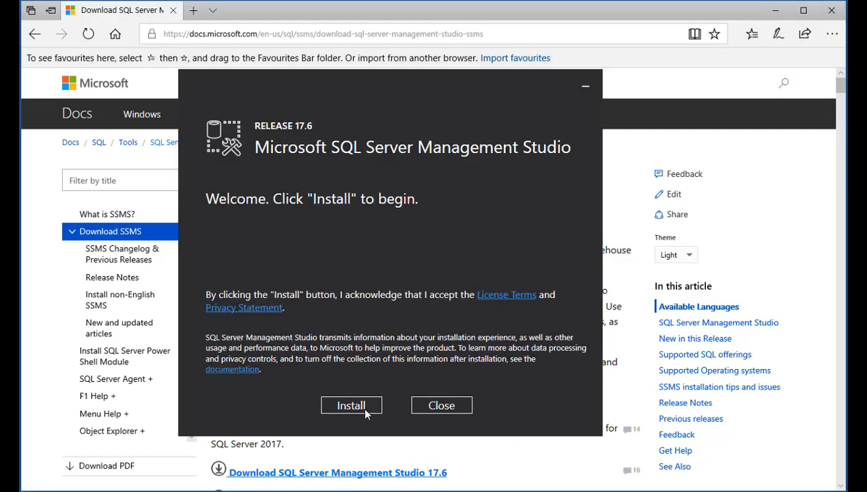
{"action": "left_click", "coordinate": [366, 411]}
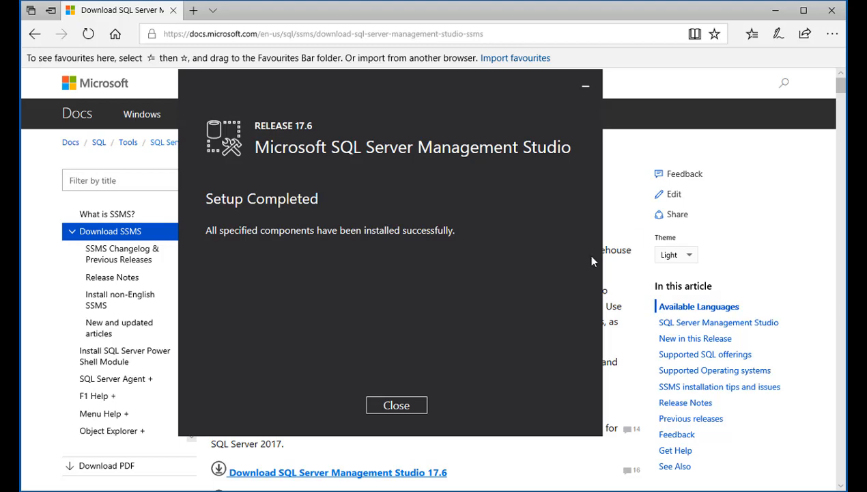
{"action": "left_click", "coordinate": [400, 406]}
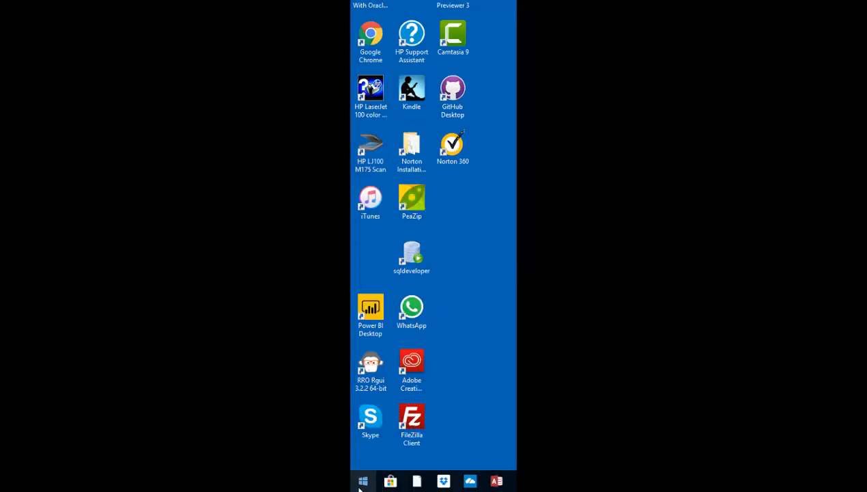
Step: Launch Microsoft SQL Server Management Studio from the Microsoft SQL Server Tools 17 program group
{"action": "left_click", "coordinate": [363, 482]}
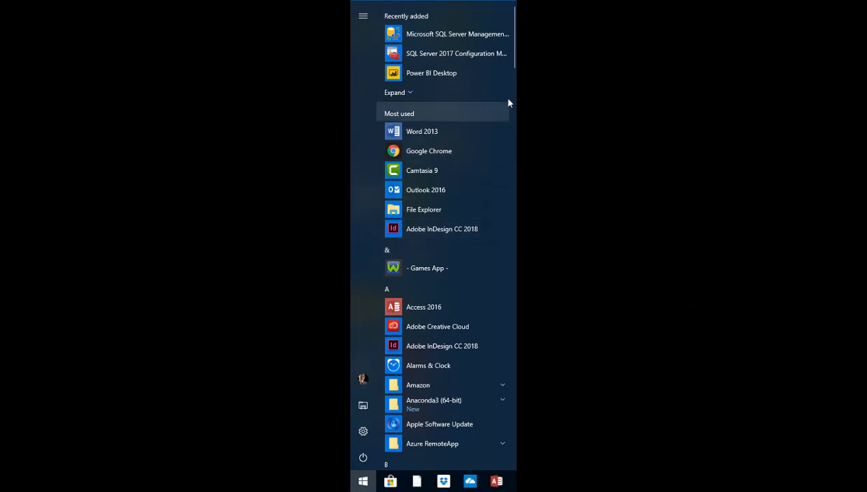
{"action": "left_click_drag", "start_coordinate": [514, 55], "coordinate": [514, 268]}
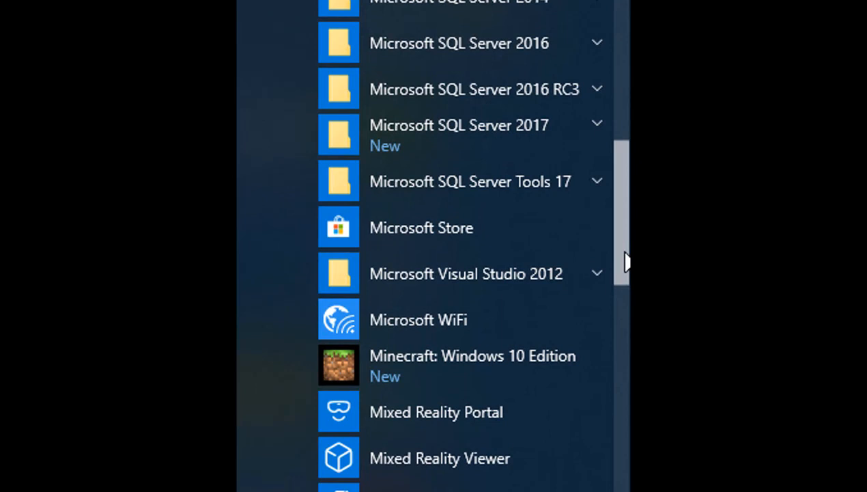
{"action": "left_click", "coordinate": [596, 184]}
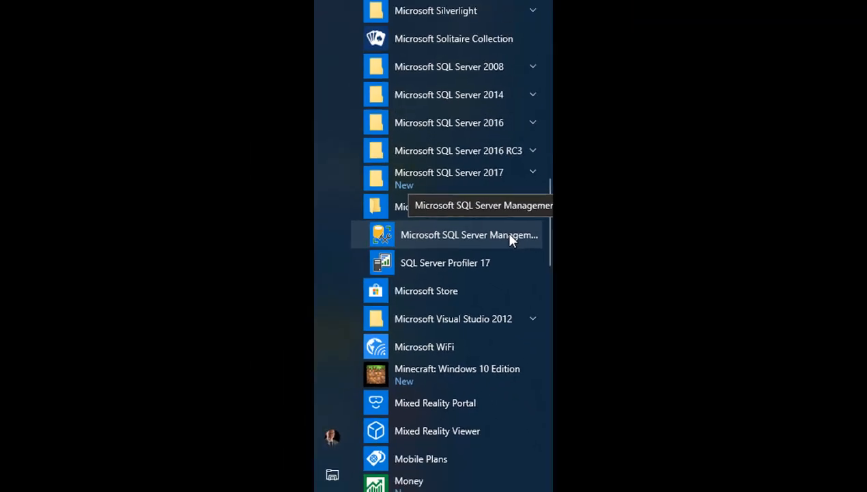
{"action": "left_click", "coordinate": [508, 236]}
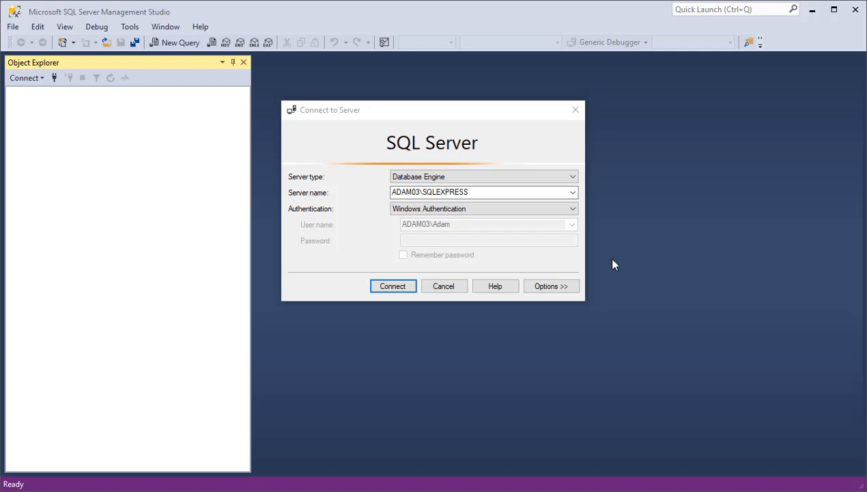
Step: Connect to the local SQLEXPRESS database engine instance using Windows Authentication
{"action": "left_click", "coordinate": [573, 193]}
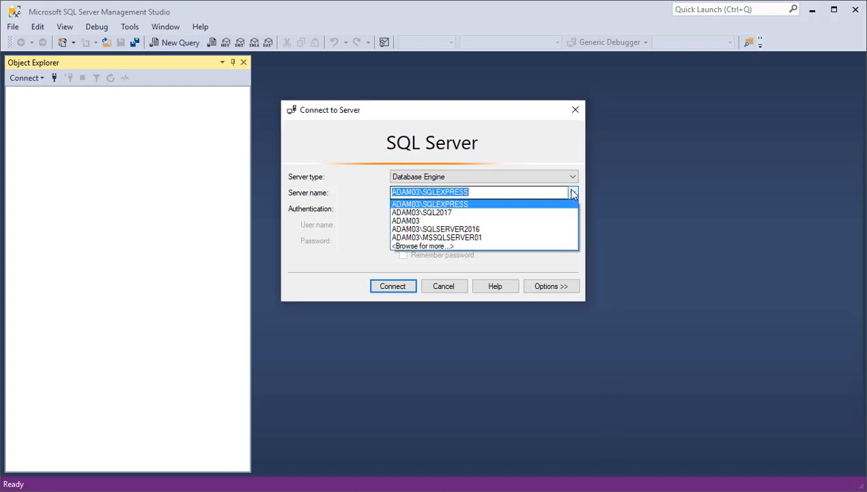
{"action": "left_click", "coordinate": [478, 205]}
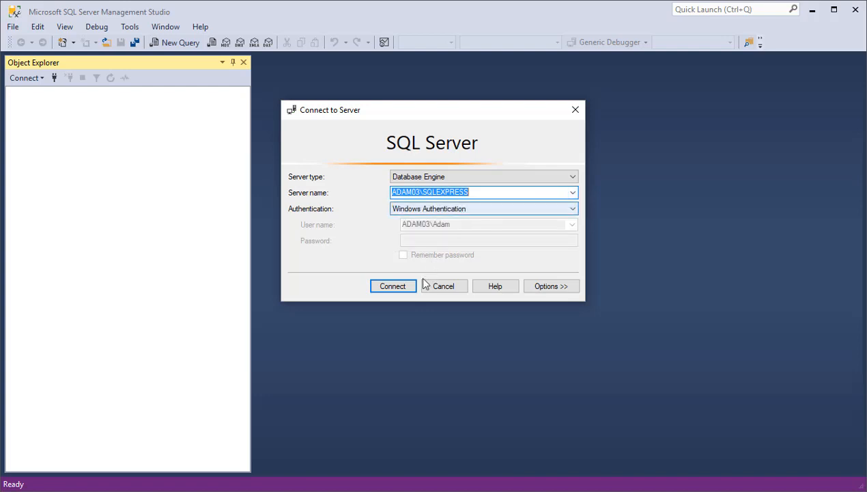
{"action": "left_click", "coordinate": [393, 287]}
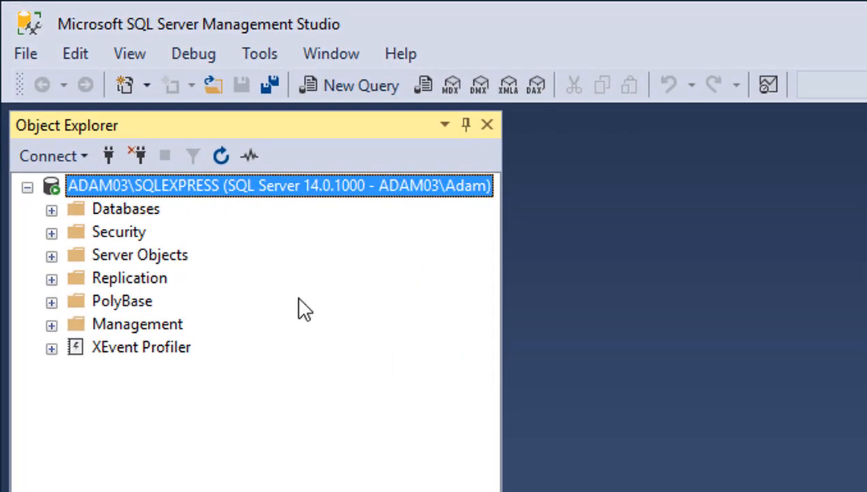
Step: Create a new database named PrestigeCars with the default owner and file settings
{"action": "right_click", "coordinate": [97, 215]}
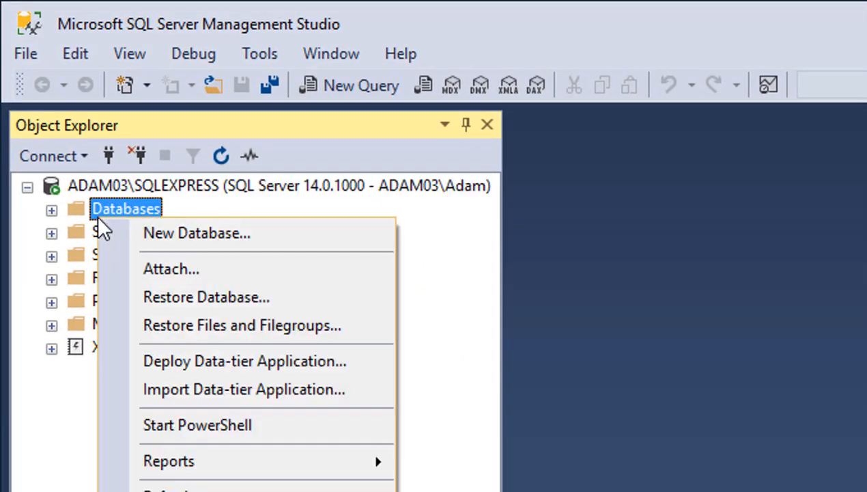
{"action": "left_click", "coordinate": [162, 233]}
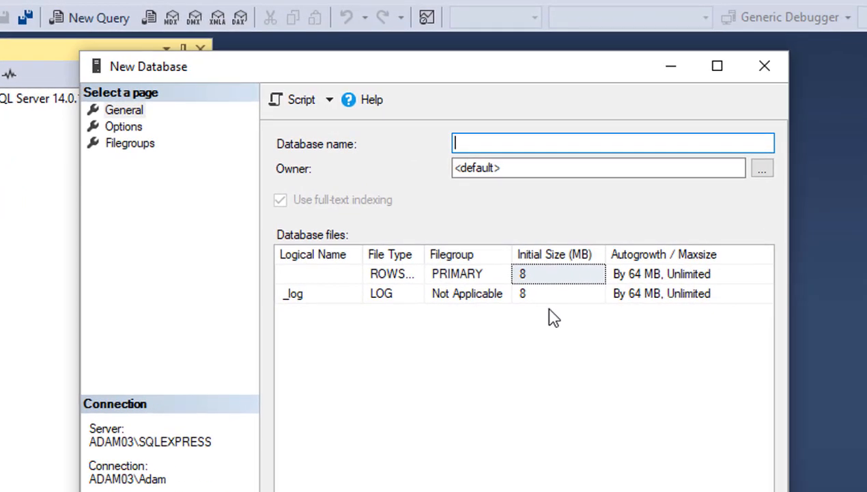
{"action": "type", "text": "Presti"}
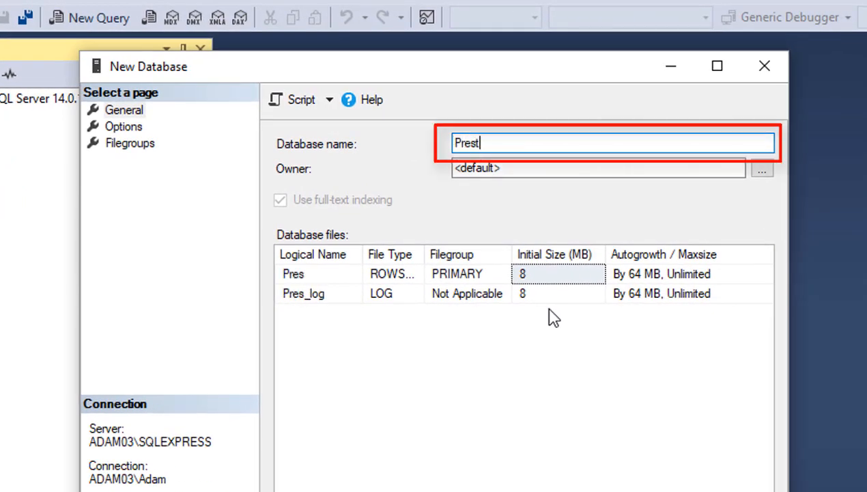
{"action": "type", "text": "geCars"}
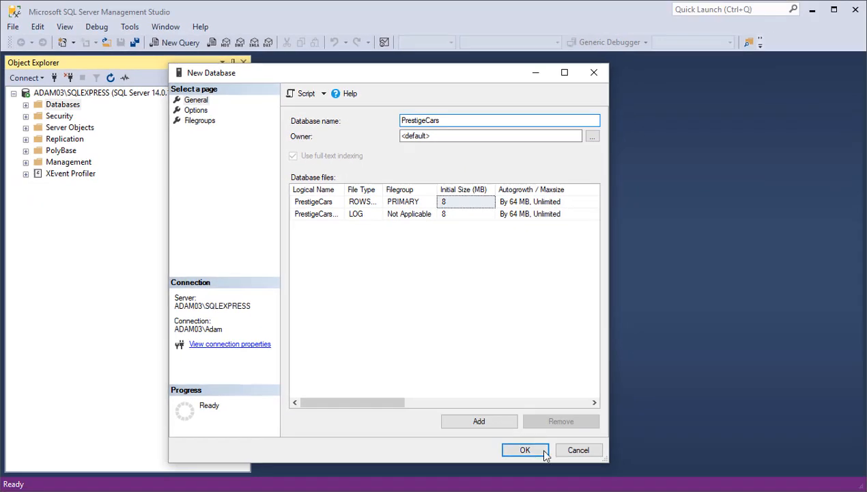
{"action": "left_click", "coordinate": [525, 450]}
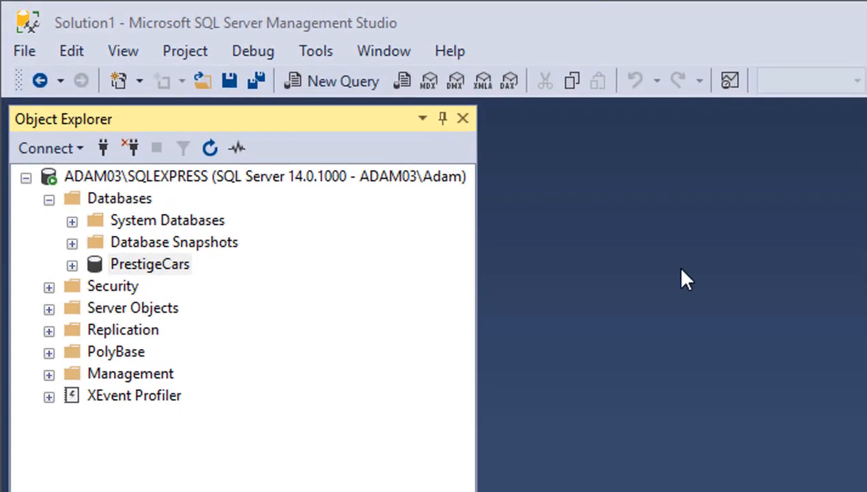
Step: Open the script SQLServerSampleData.sql from C:\SQLQueriesSampleData and execute it against the PrestigeCars database
{"action": "left_click", "coordinate": [101, 268]}
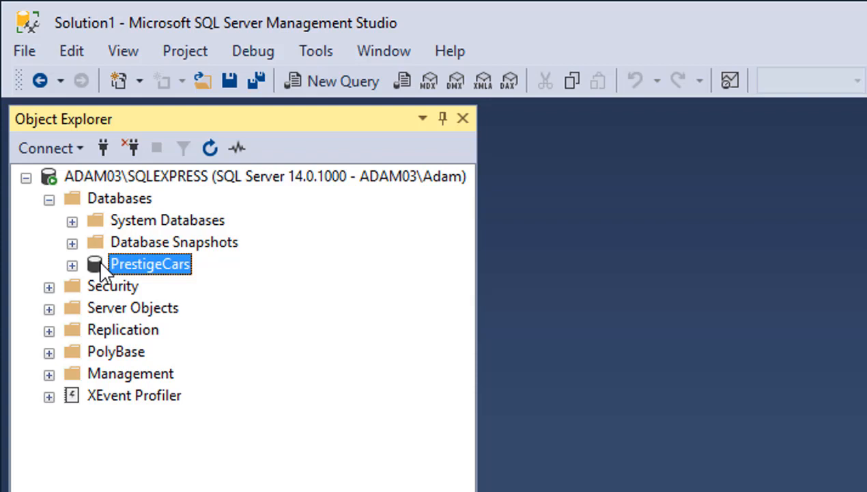
{"action": "left_click", "coordinate": [26, 51]}
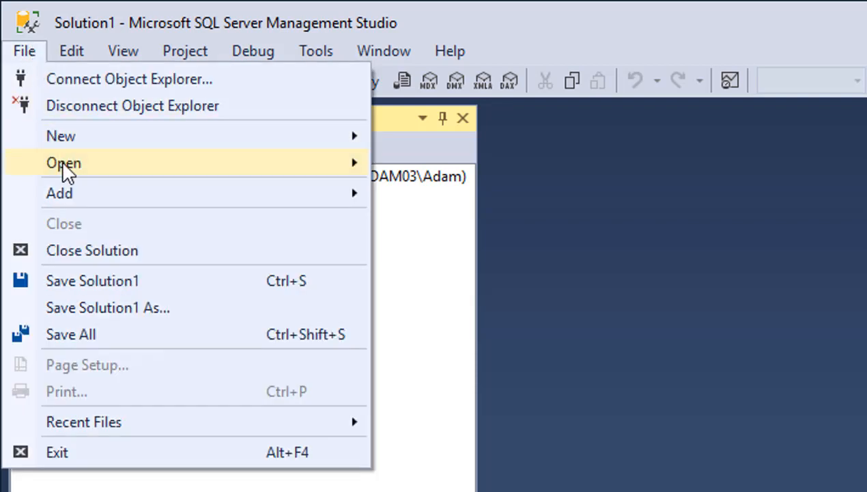
{"action": "mouse_move", "coordinate": [64, 167]}
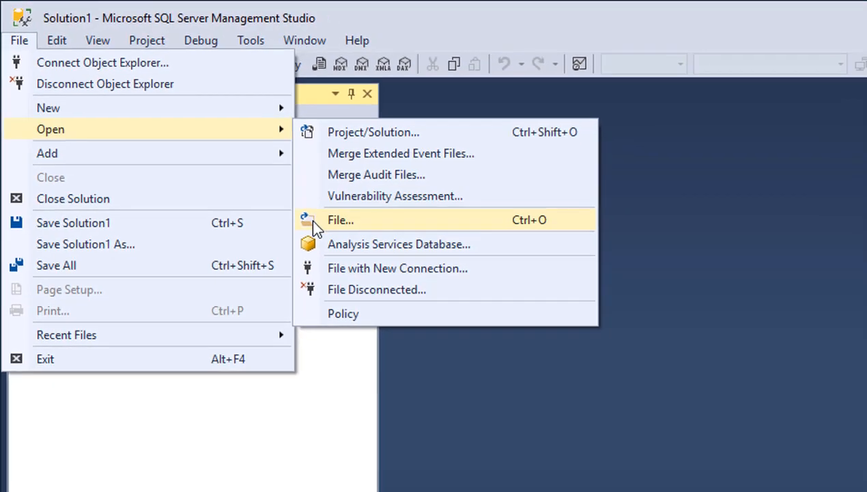
{"action": "left_click", "coordinate": [392, 277]}
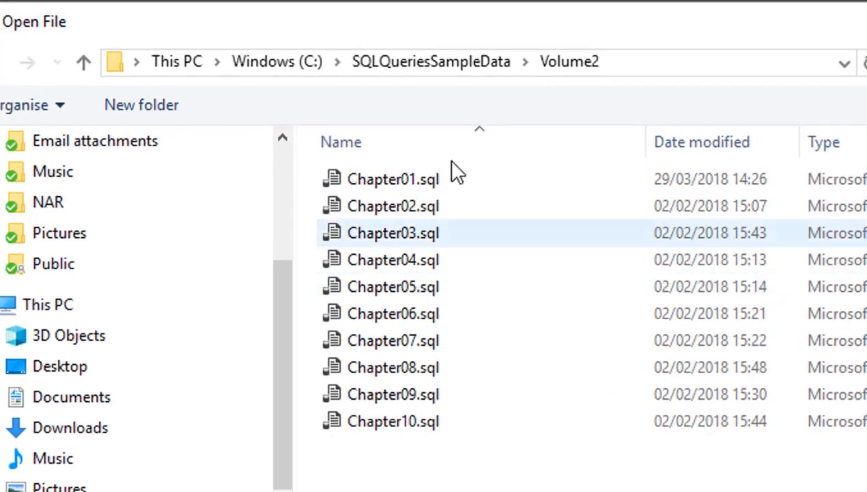
{"action": "left_click", "coordinate": [383, 60]}
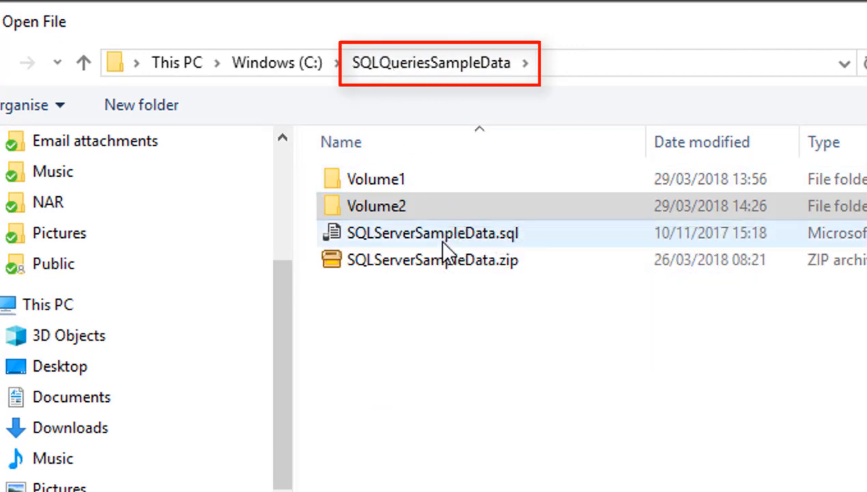
{"action": "left_click", "coordinate": [443, 239]}
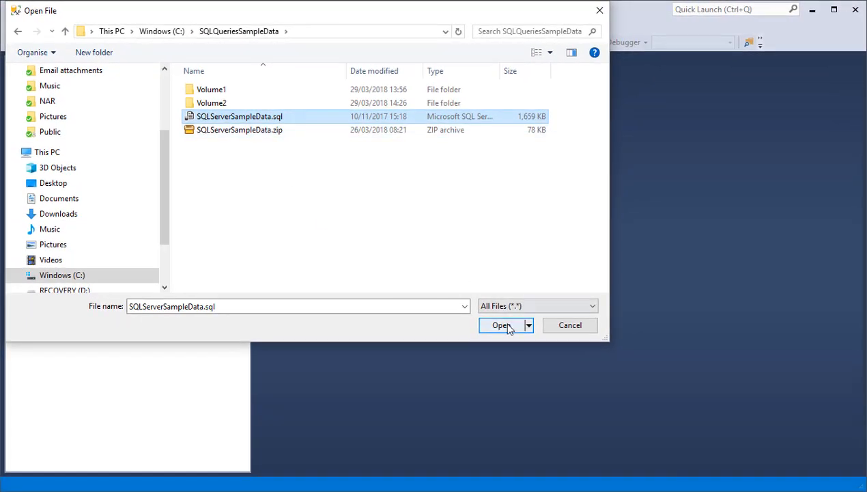
{"action": "left_click", "coordinate": [505, 326]}
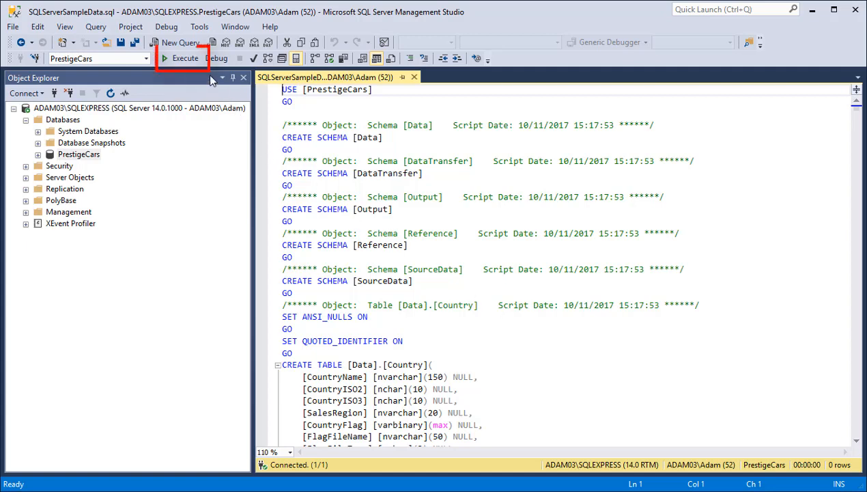
{"action": "left_click", "coordinate": [181, 59]}
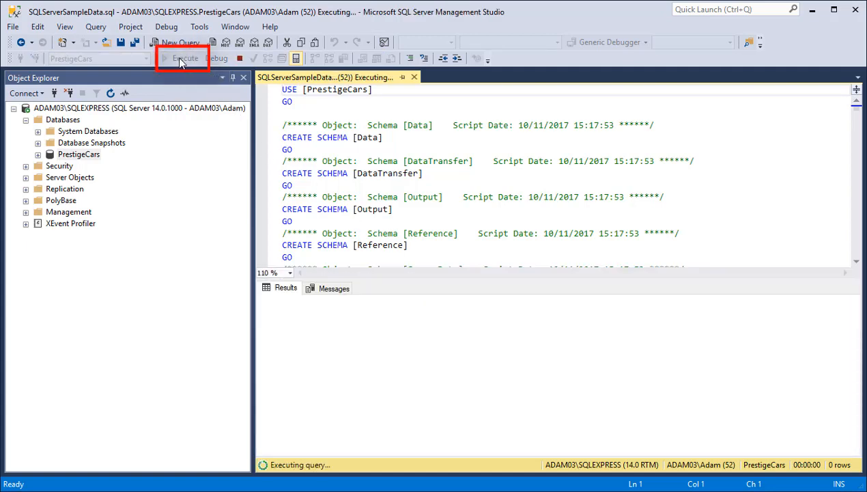